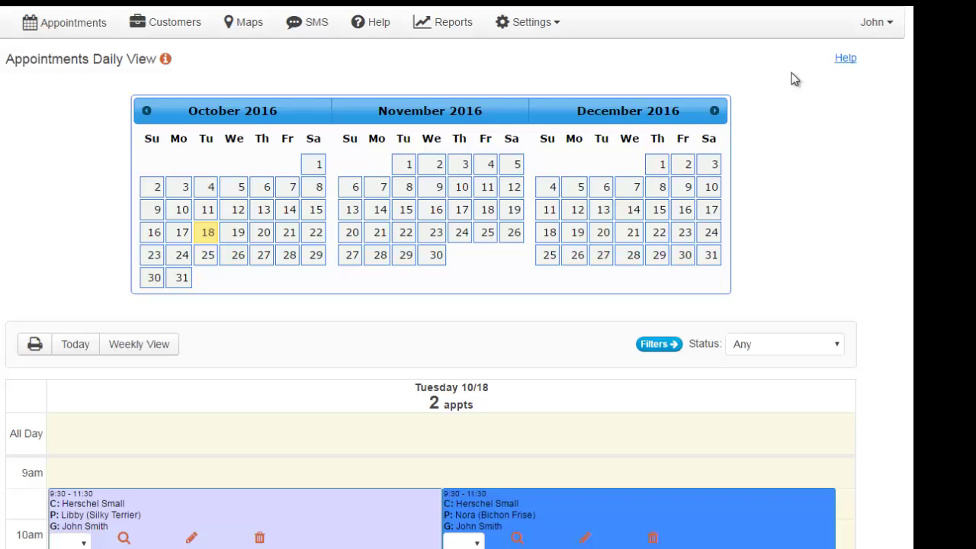
Check the Template Image List in Settings, which shows Company Logo and Happy Bichon.
{"action": "left_click", "coordinate": [527, 21]}
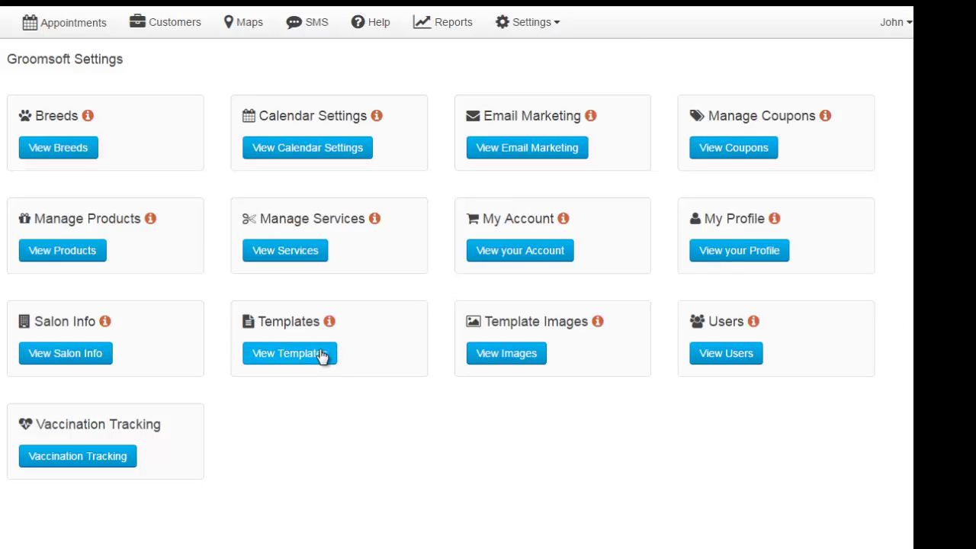
{"action": "left_click", "coordinate": [492, 357]}
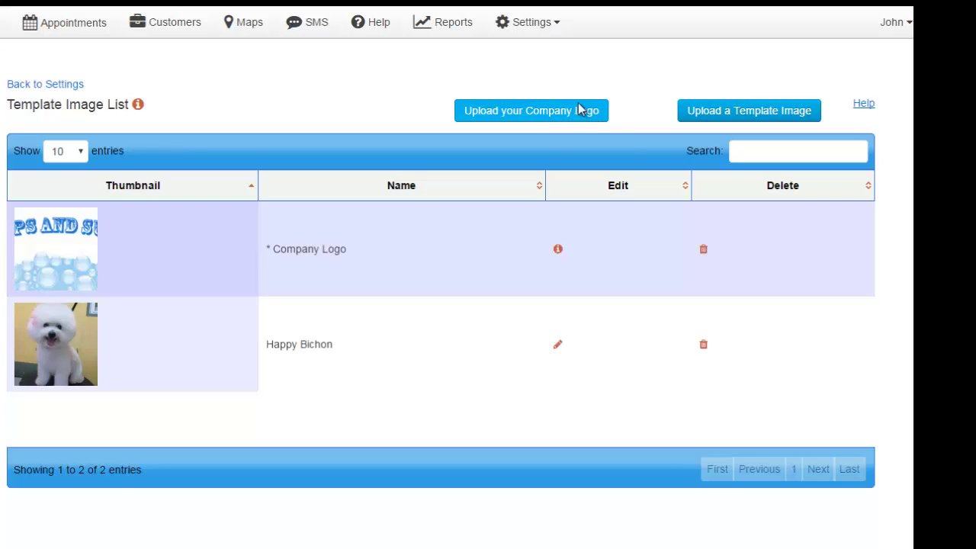
Create a new appointment template named 'Matted Release'.
{"action": "left_click", "coordinate": [532, 23]}
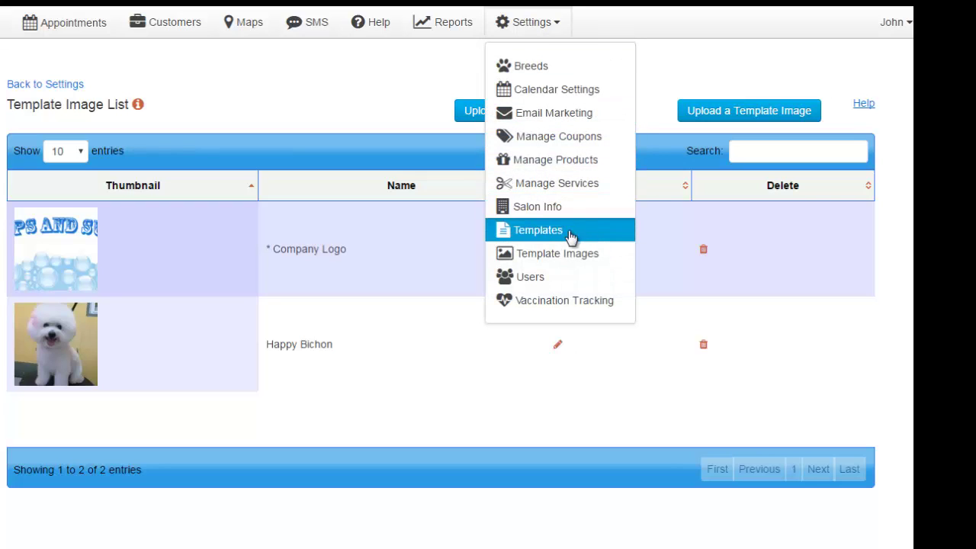
{"action": "left_click", "coordinate": [539, 237]}
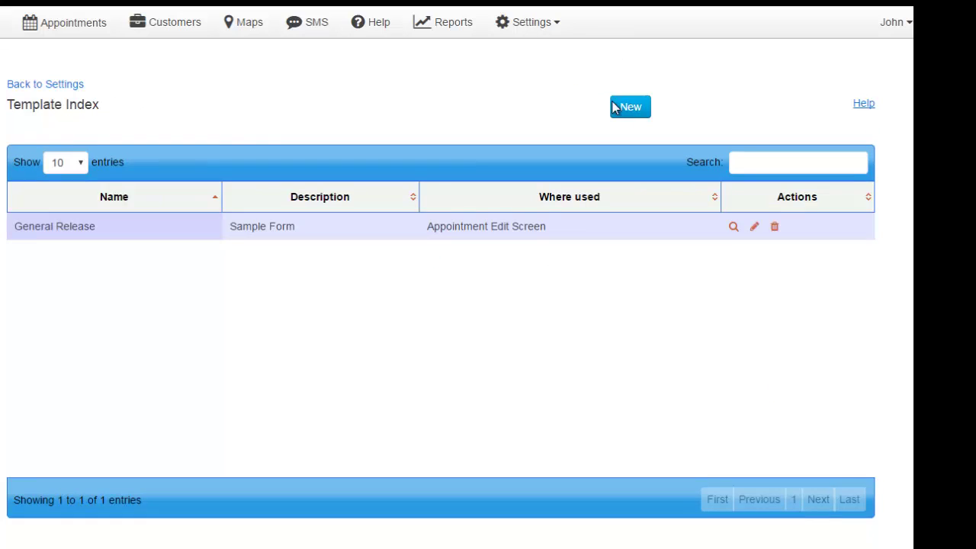
{"action": "left_click", "coordinate": [626, 111]}
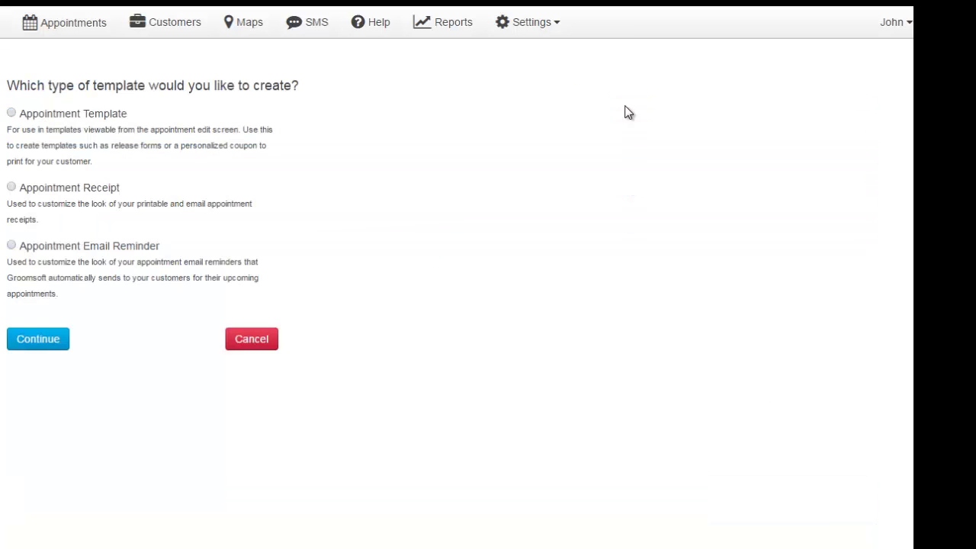
{"action": "left_click", "coordinate": [12, 114]}
{"action": "left_click", "coordinate": [42, 343]}
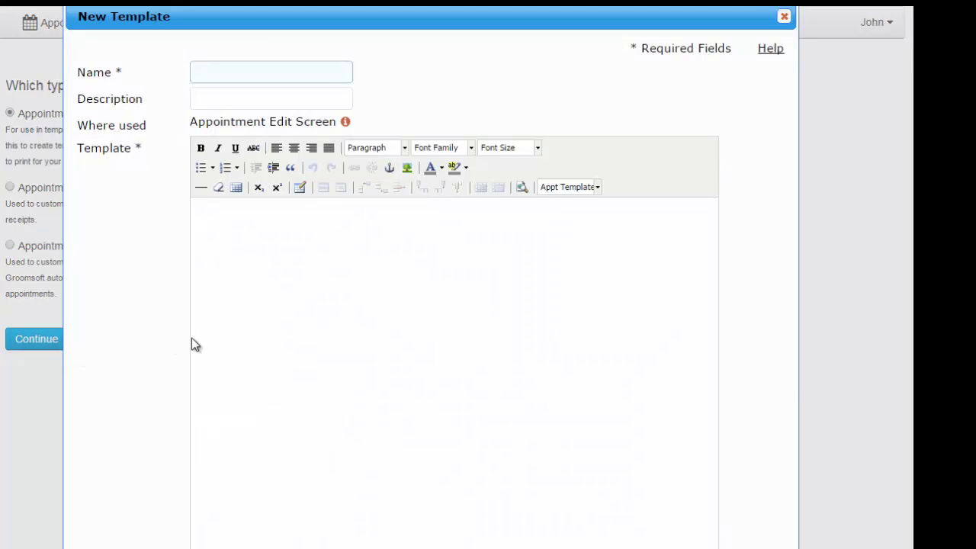
{"action": "left_click", "coordinate": [254, 74]}
{"action": "type", "text": "Matted Release"}
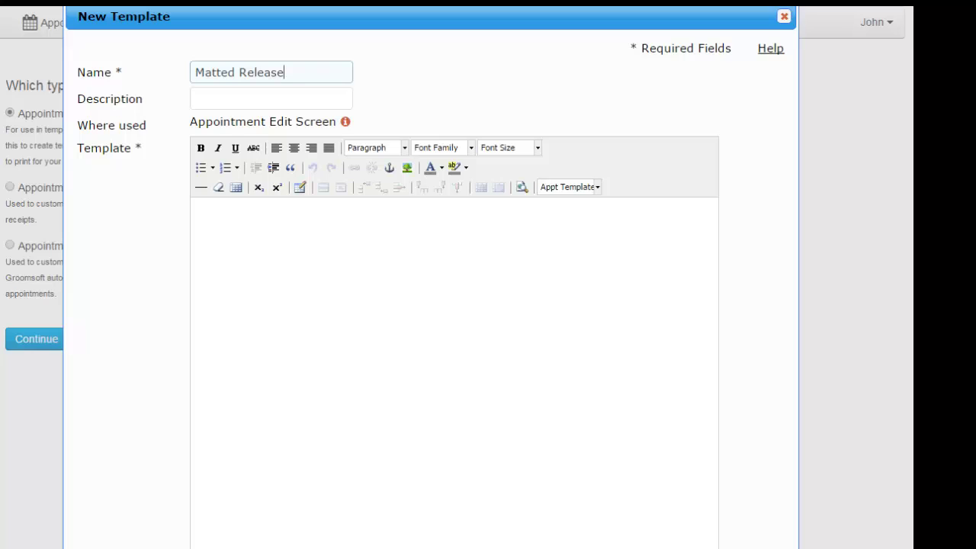
Type the heading 'Matting Release Form' into the template body and start a new line.
{"action": "left_click", "coordinate": [482, 351]}
{"action": "type", "text": "Matting Release Form"}
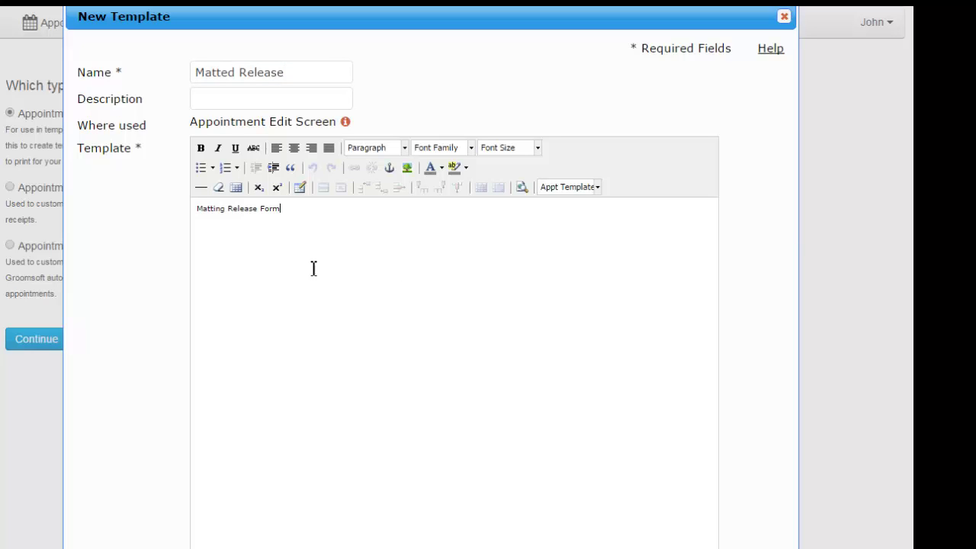
{"action": "key", "text": "Return"}
Insert the Current Date merge field below the title and start a new line.
{"action": "left_click", "coordinate": [580, 190]}
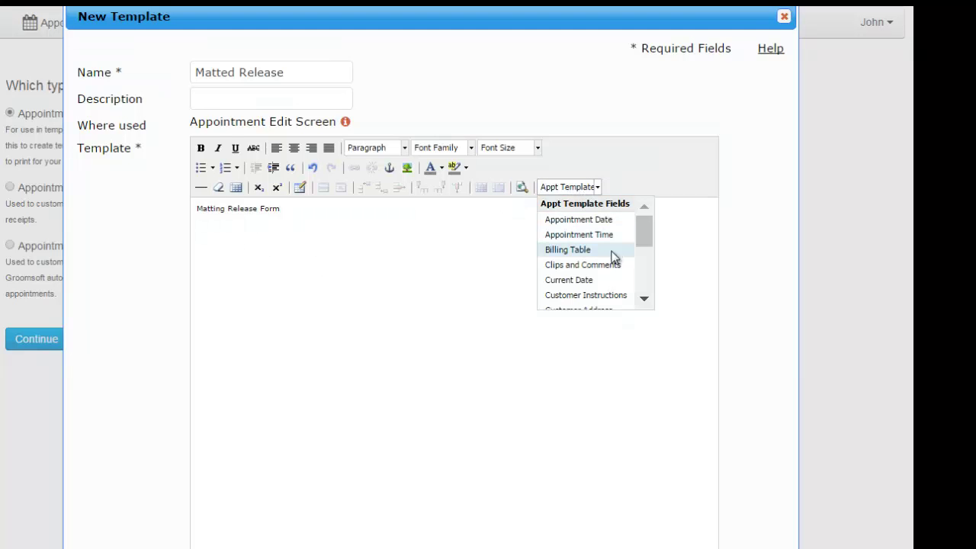
{"action": "left_click", "coordinate": [572, 282]}
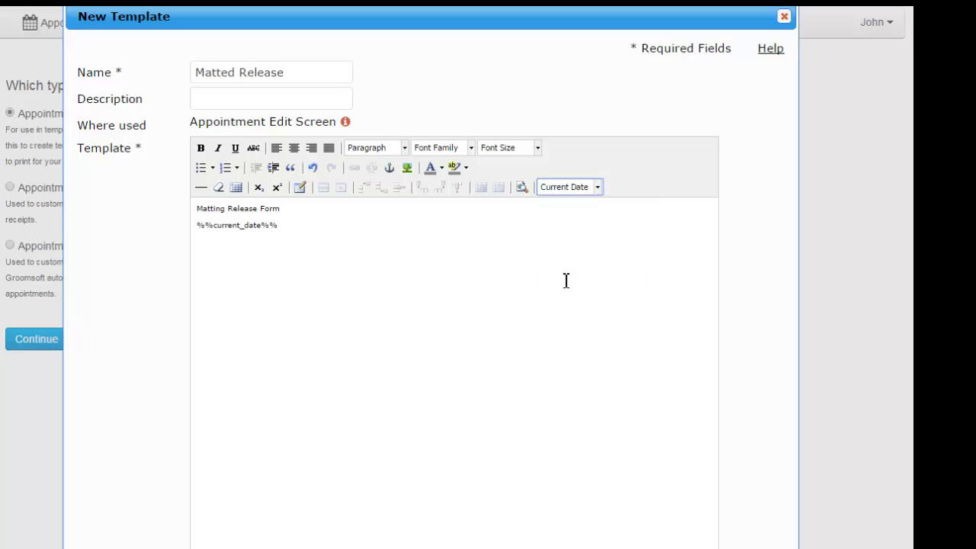
{"action": "left_click_drag", "start_coordinate": [281, 229], "coordinate": [266, 231]}
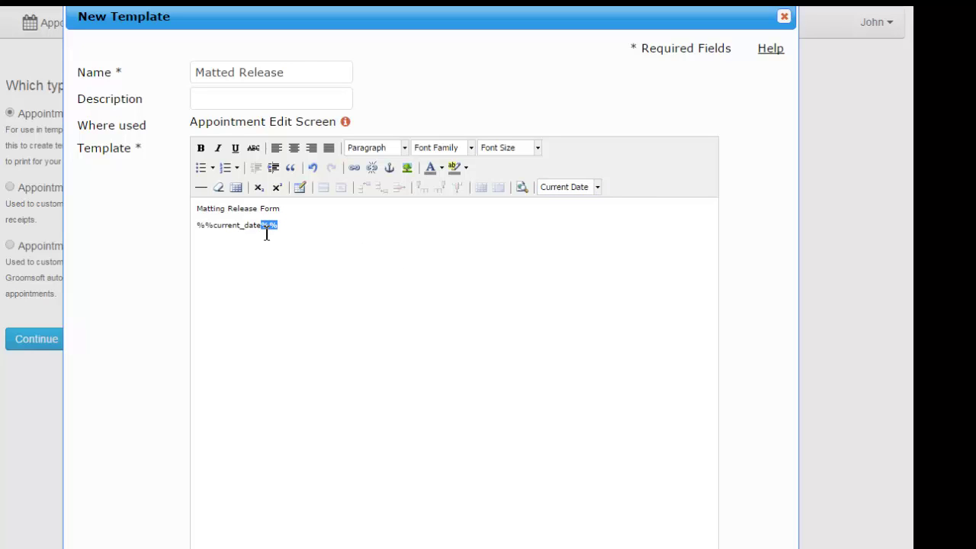
{"action": "left_click_drag", "start_coordinate": [197, 229], "coordinate": [214, 233]}
{"action": "left_click", "coordinate": [297, 228]}
{"action": "key", "text": "Return"}
Insert the Pet Name merge field and paste the three release disclaimer paragraphs.
{"action": "left_click", "coordinate": [566, 188]}
{"action": "scroll", "coordinate": [648, 267], "scroll_direction": "down", "scroll_amount": 2}
{"action": "left_click_drag", "start_coordinate": [649, 265], "coordinate": [644, 287]}
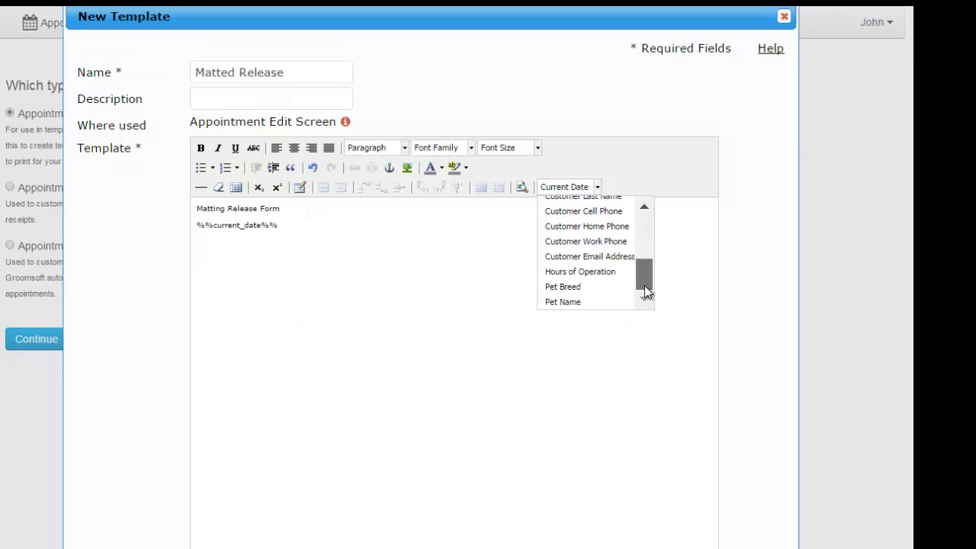
{"action": "left_click", "coordinate": [564, 303]}
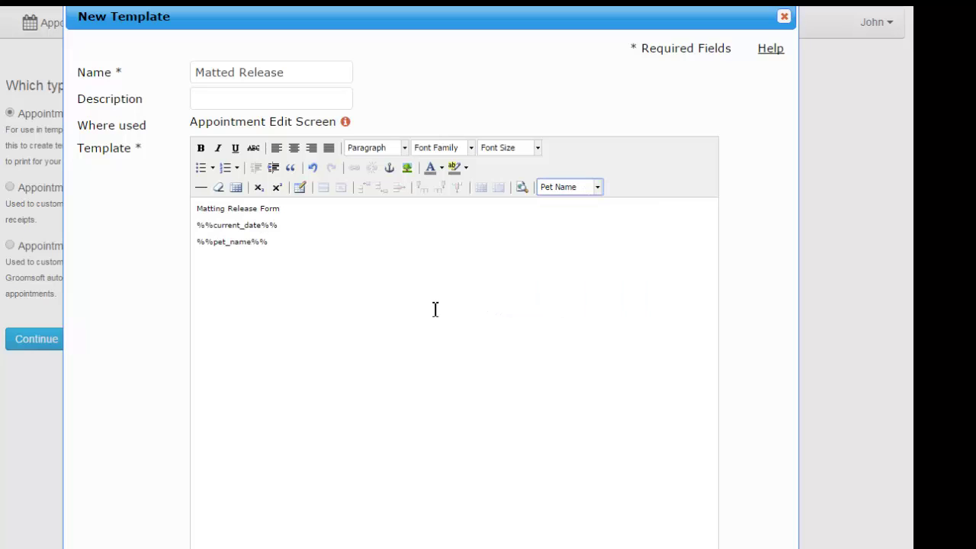
{"action": "type", "text": "Matted coats cause a variety of problems for your pet......the skin underneath can be raw and inflamed.    Severly matted coats will require a short clip.  I will be happy to show you how to care for your pet's coat for the future, however, I cannot brush out a coat that is already severley matted due to the stress and the pain it will undoubtedly cause your pet.    I hereby release Clips and Sud's from any responsibility of the above mentioned process and any and all medical problems that may be uncovered and/or may occur during the stripping process."}
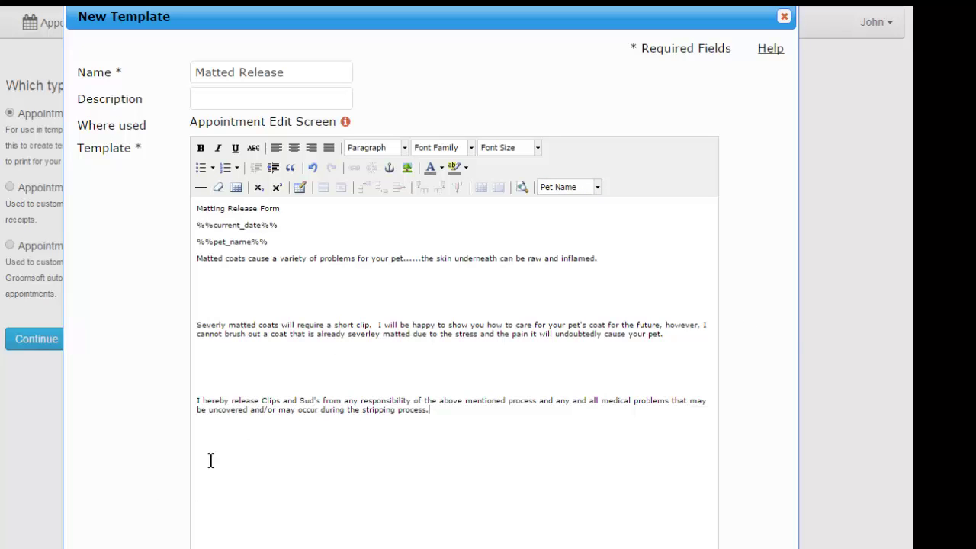
{"action": "key", "text": "Return"}
{"action": "key", "text": "Return"}
Add the Customer Full Name merge field and paste the signature line.
{"action": "left_click", "coordinate": [598, 187]}
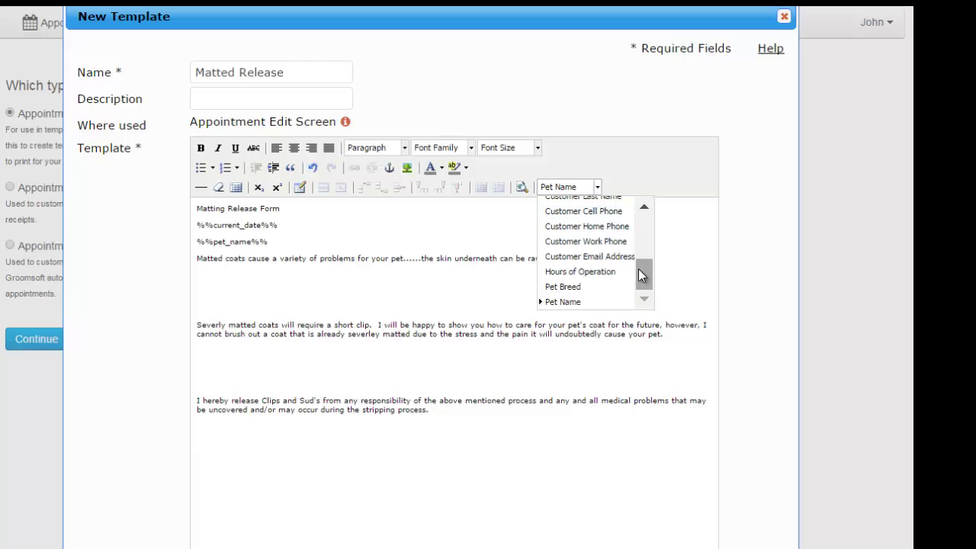
{"action": "left_click_drag", "start_coordinate": [638, 269], "coordinate": [645, 259]}
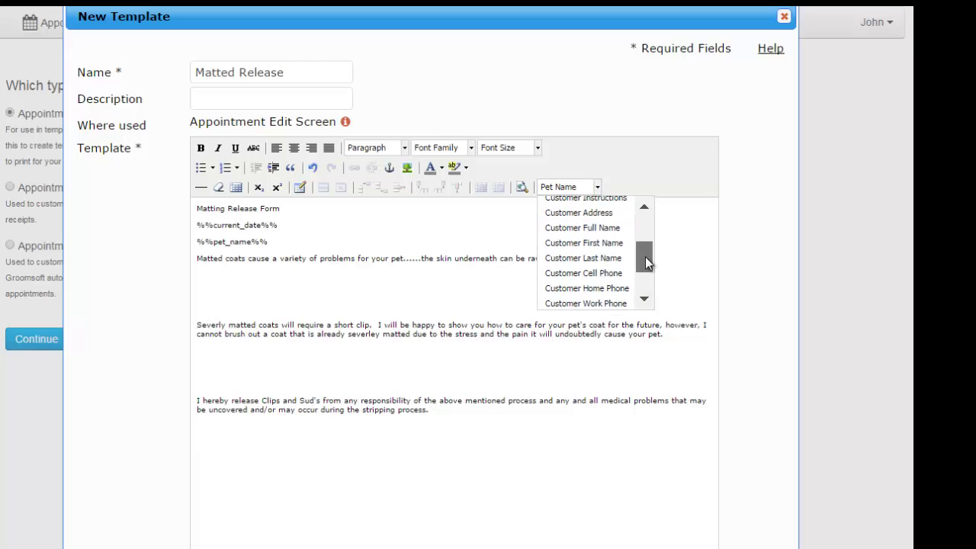
{"action": "left_click", "coordinate": [607, 229]}
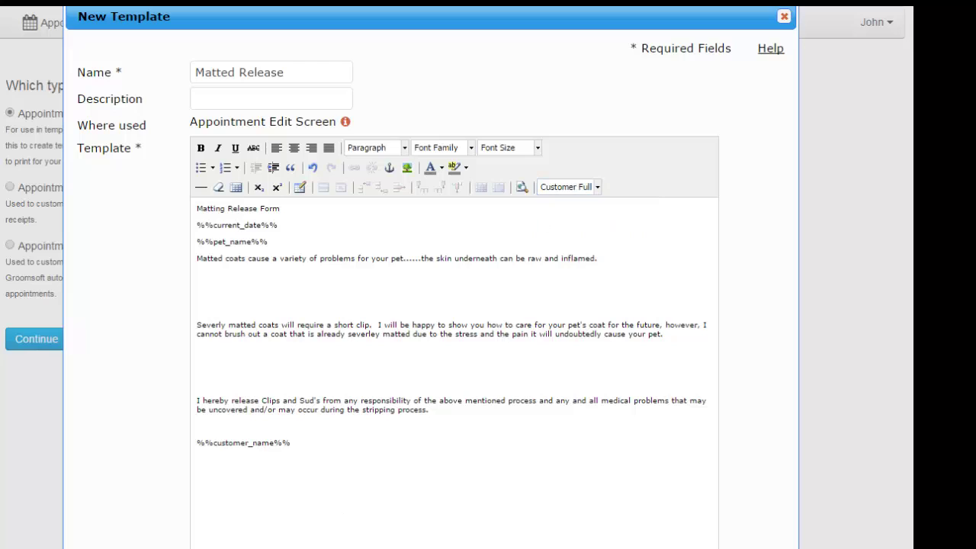
{"action": "key", "text": "ctrl+v"}
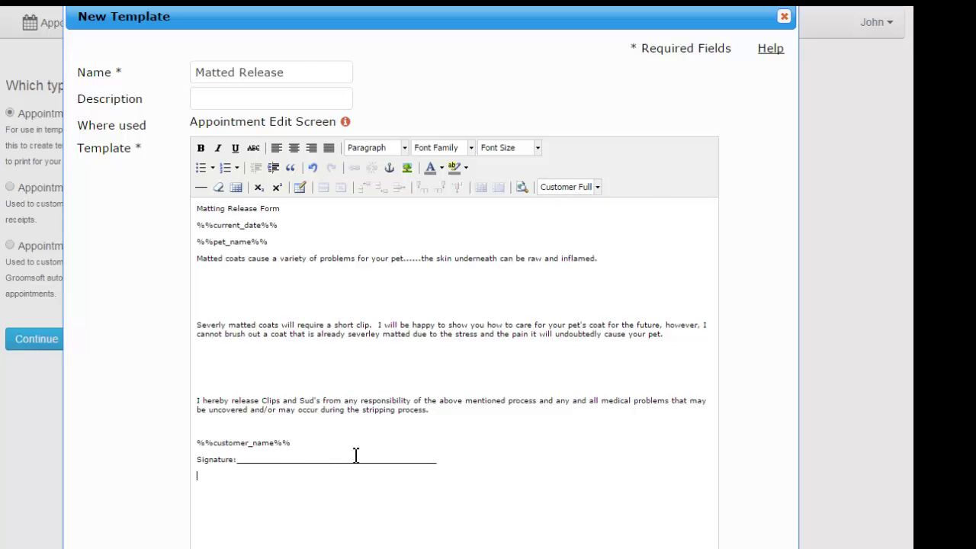
Insert the uploaded Company Logo image above the 'Matting Release Form' title.
{"action": "left_click", "coordinate": [370, 442]}
{"action": "left_click", "coordinate": [407, 170]}
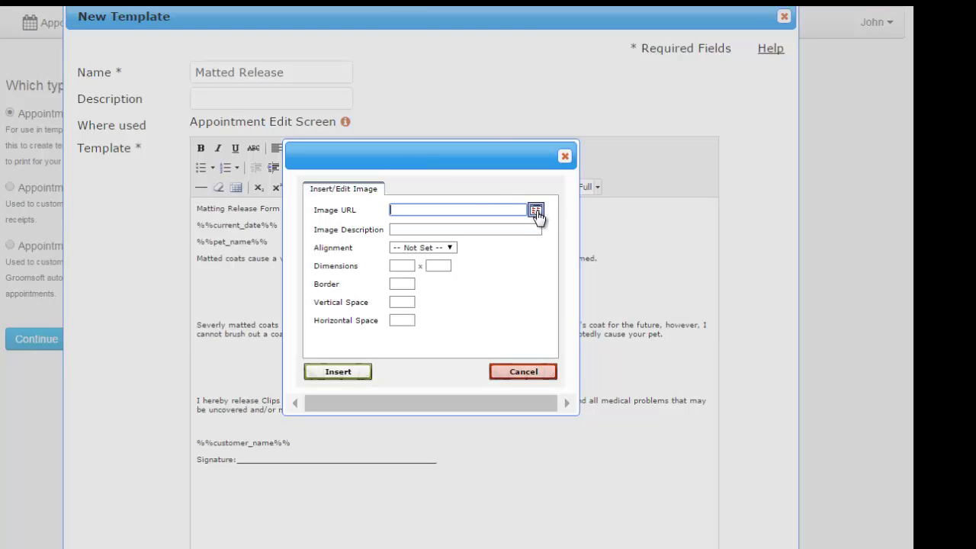
{"action": "left_click", "coordinate": [536, 211]}
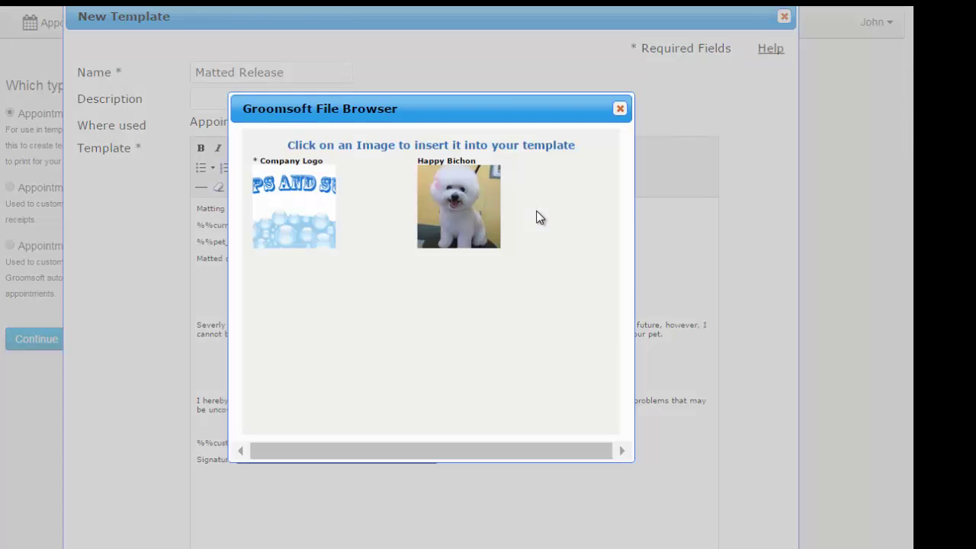
{"action": "left_click", "coordinate": [280, 210]}
{"action": "left_click", "coordinate": [338, 373]}
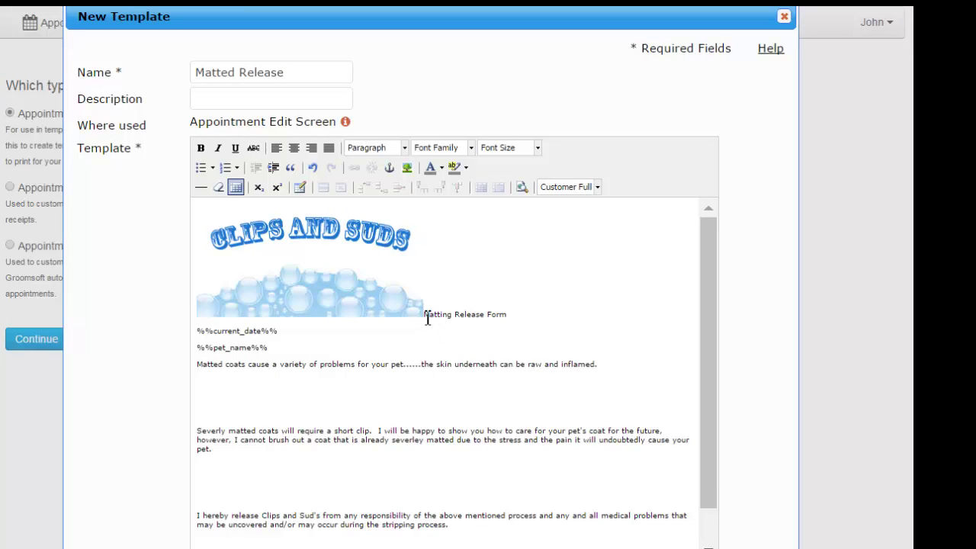
{"action": "key", "text": "Return"}
{"action": "left_click_drag", "start_coordinate": [284, 345], "coordinate": [195, 314]}
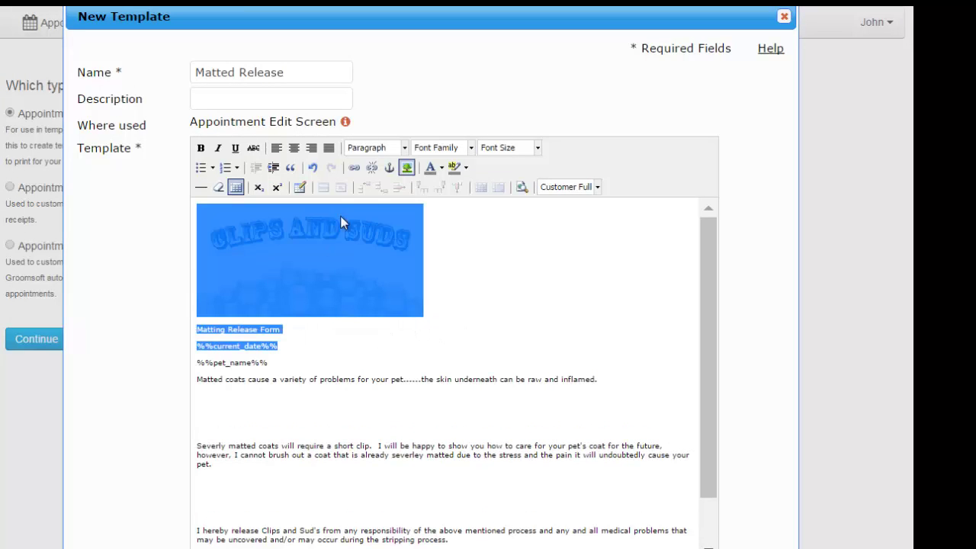
Center the logo, title and date, and make the title and date 18pt.
{"action": "left_click", "coordinate": [294, 148]}
{"action": "left_click_drag", "start_coordinate": [405, 332], "coordinate": [501, 352]}
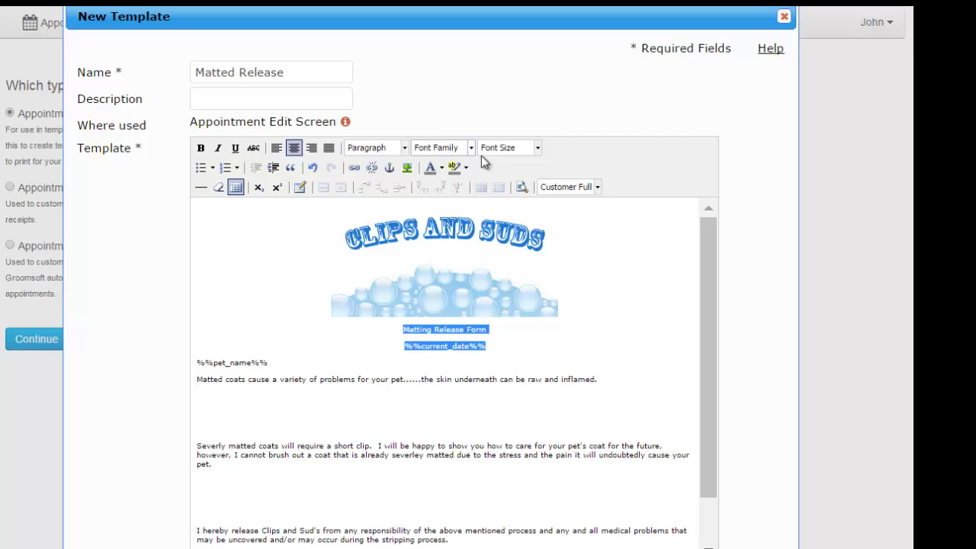
{"action": "left_click", "coordinate": [538, 148]}
{"action": "left_click", "coordinate": [522, 252]}
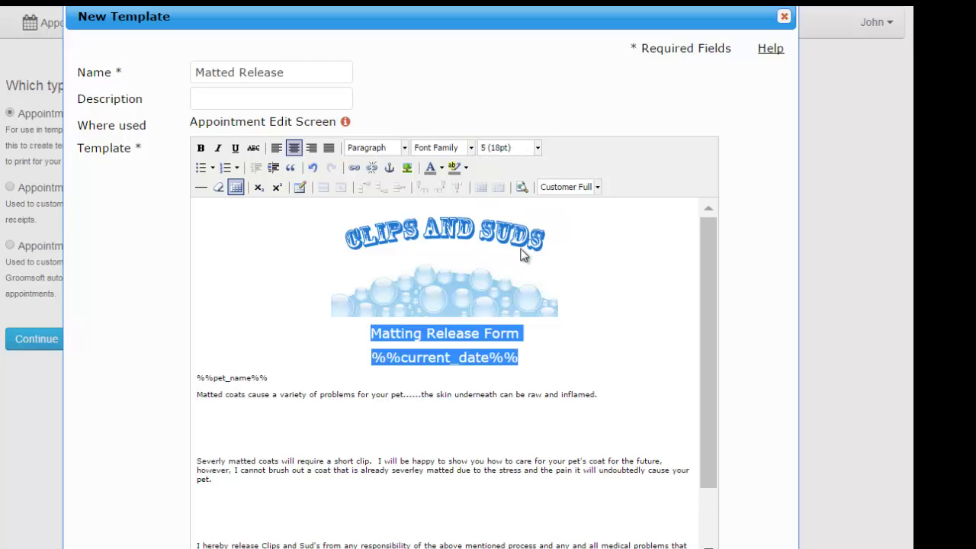
{"action": "left_click", "coordinate": [348, 399]}
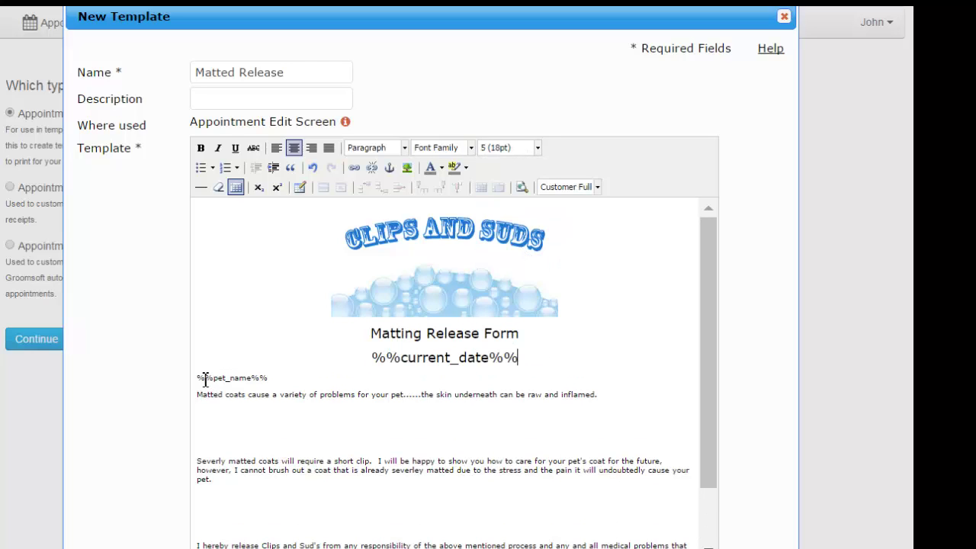
Set the body text from %%pet_name%% to the signature line to 14pt.
{"action": "mouse_move", "coordinate": [200, 377]}
{"action": "left_mouse_down"}
{"action": "mouse_move", "coordinate": [360, 546]}
{"action": "mouse_move", "coordinate": [488, 540]}
{"action": "left_mouse_up"}
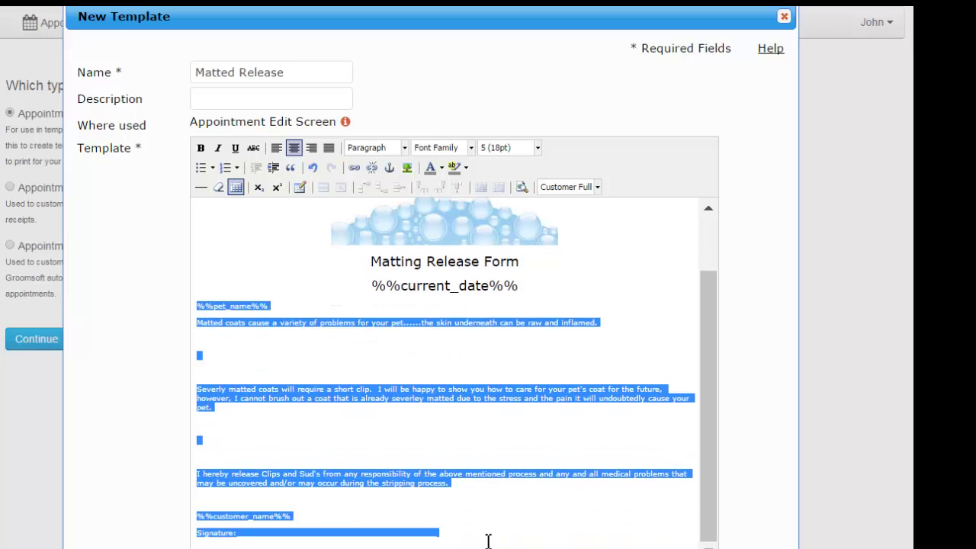
{"action": "left_click", "coordinate": [537, 148]}
{"action": "left_click", "coordinate": [508, 233]}
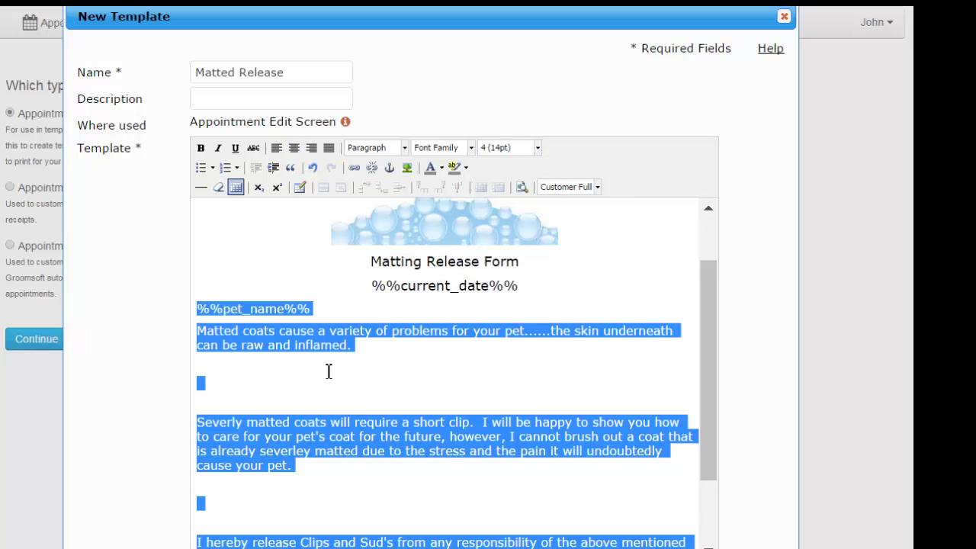
Delete the extra blank lines between the release paragraphs.
{"action": "left_click", "coordinate": [318, 376]}
{"action": "key", "text": "Delete"}
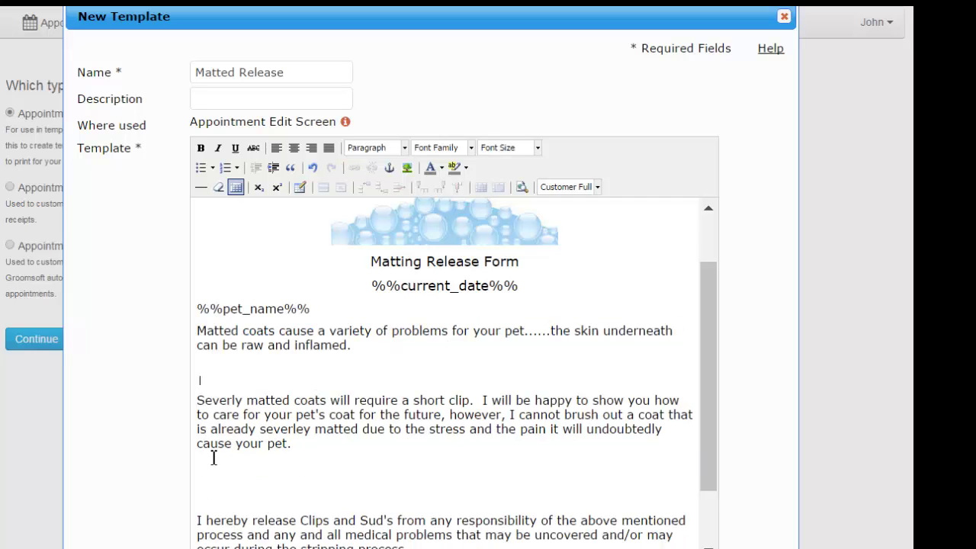
{"action": "key", "text": "Delete"}
{"action": "left_click", "coordinate": [244, 460]}
{"action": "key", "text": "Delete"}
{"action": "key", "text": "Delete"}
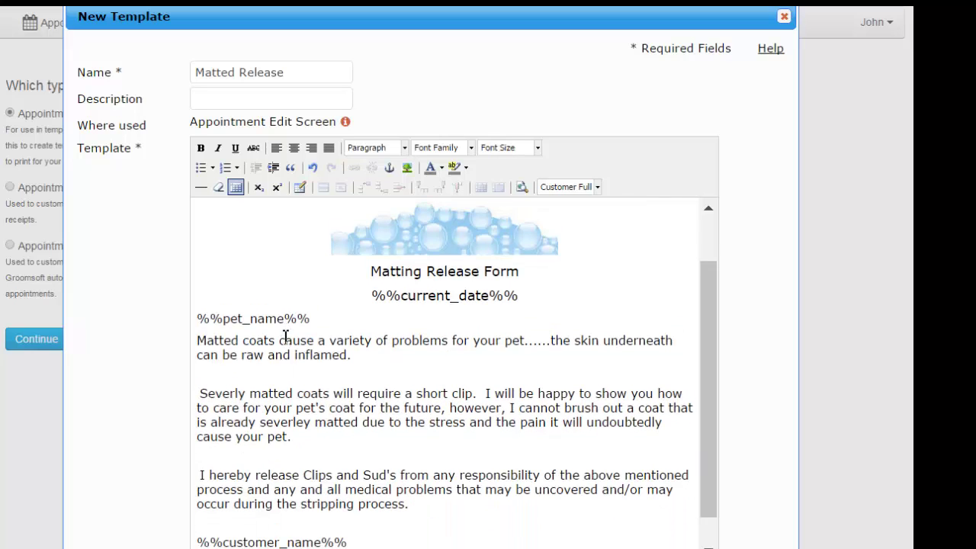
{"action": "left_click", "coordinate": [232, 373]}
{"action": "scroll", "coordinate": [211, 331], "scroll_direction": "down", "scroll_amount": 1}
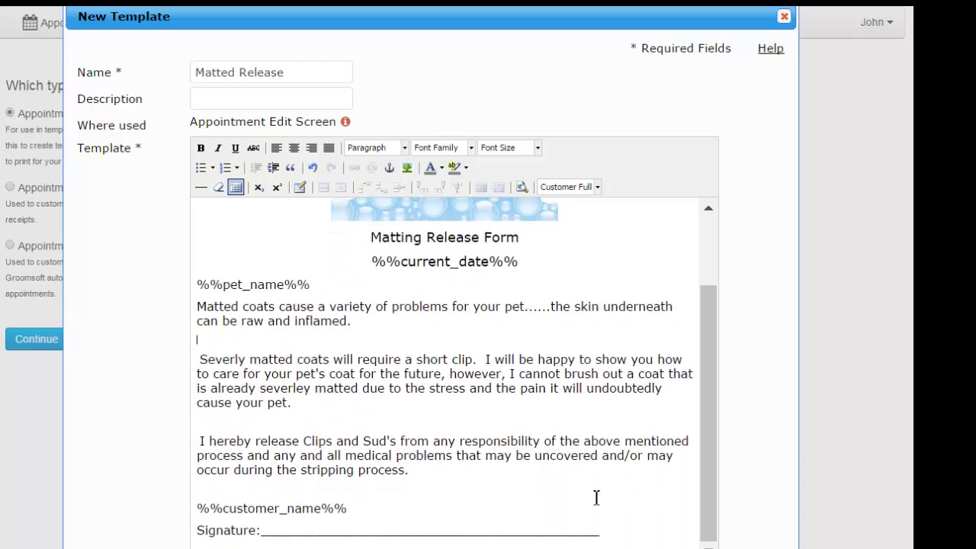
{"action": "scroll", "coordinate": [800, 433], "scroll_direction": "down", "scroll_amount": 1}
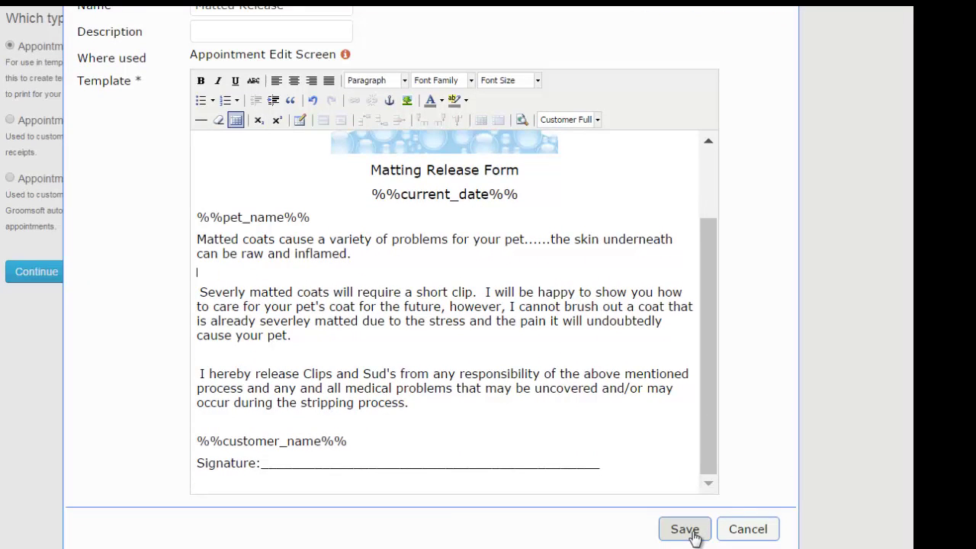
Verify the %%current_date%% and %%pet_name%% text sizes, then save the Matted Release template.
{"action": "scroll", "coordinate": [431, 380], "scroll_direction": "up", "scroll_amount": 2}
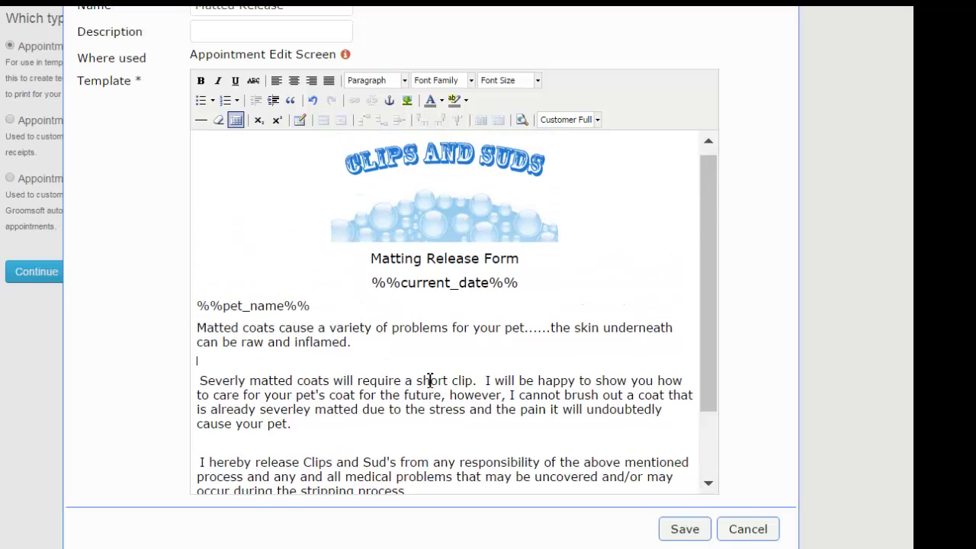
{"action": "left_click_drag", "start_coordinate": [529, 292], "coordinate": [370, 290]}
{"action": "left_click_drag", "start_coordinate": [321, 313], "coordinate": [199, 324]}
{"action": "scroll", "coordinate": [229, 343], "scroll_direction": "down", "scroll_amount": 2}
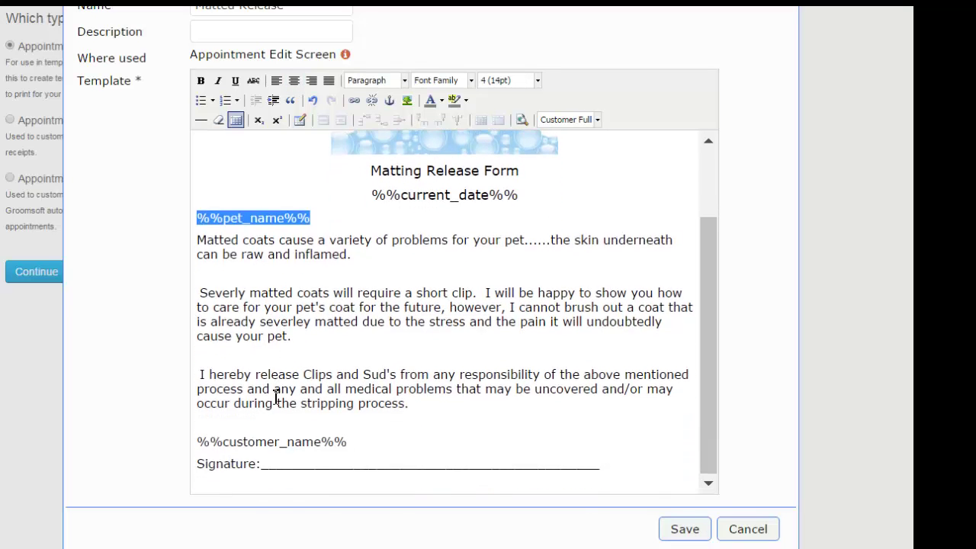
{"action": "left_click_drag", "start_coordinate": [349, 442], "coordinate": [197, 442]}
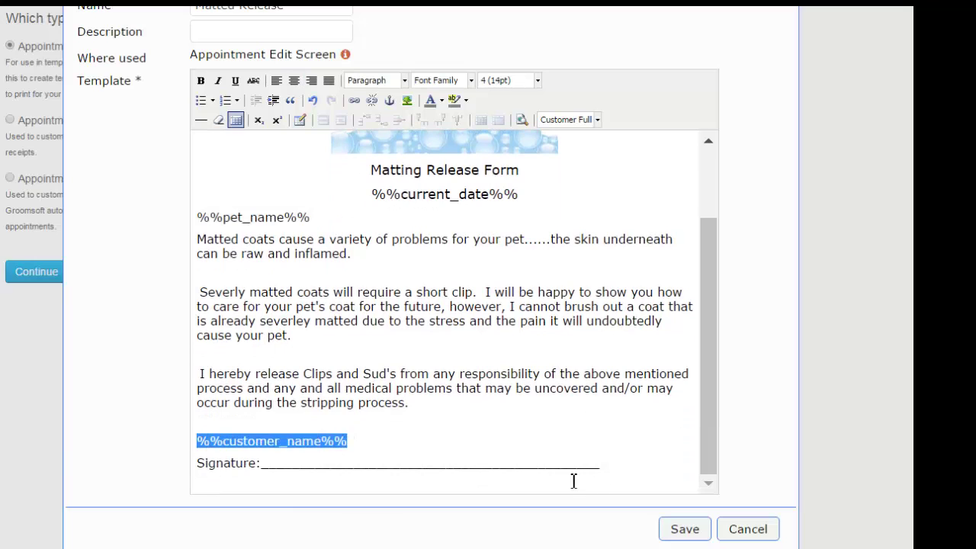
{"action": "left_click", "coordinate": [679, 531]}
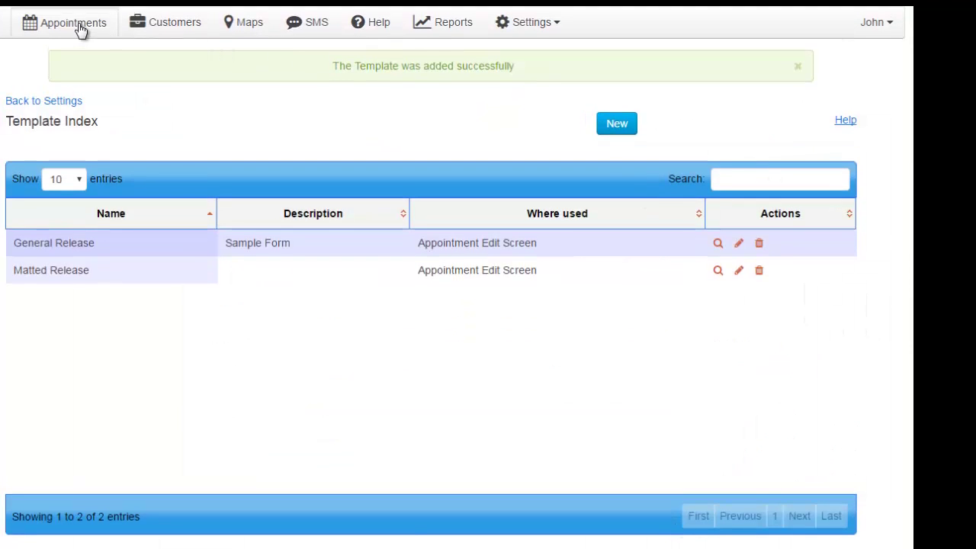
Preview the Matted Release form from the October 18, 9:30 appointment.
{"action": "left_click", "coordinate": [79, 29]}
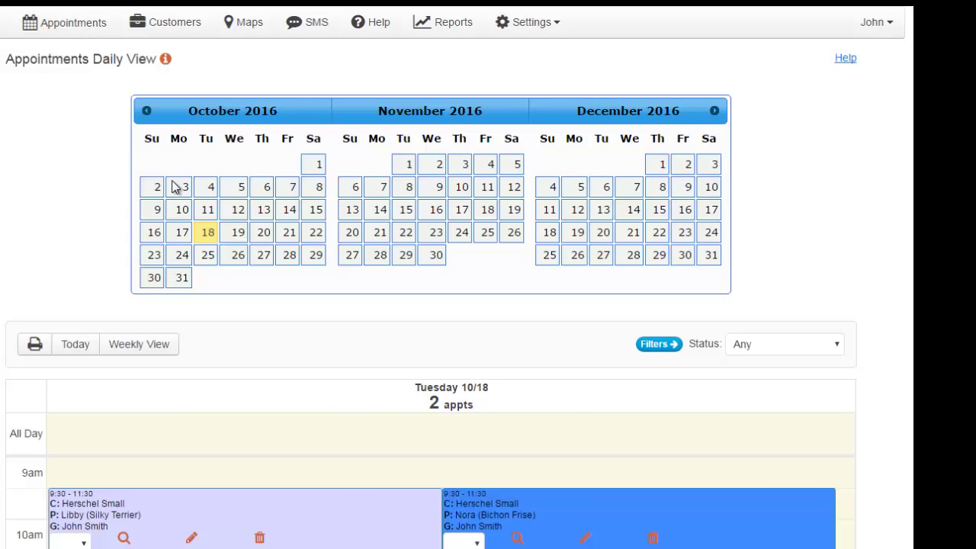
{"action": "left_click", "coordinate": [388, 521]}
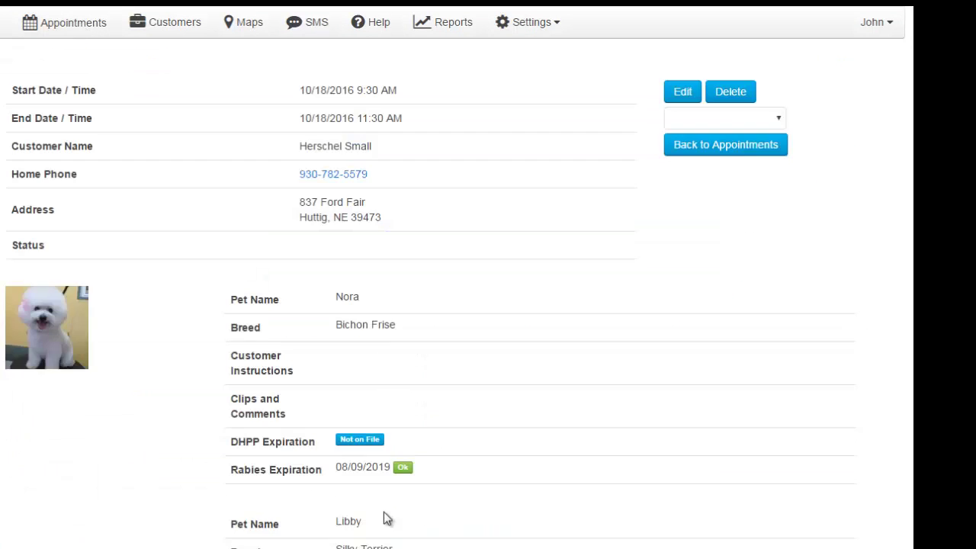
{"action": "left_click", "coordinate": [682, 92]}
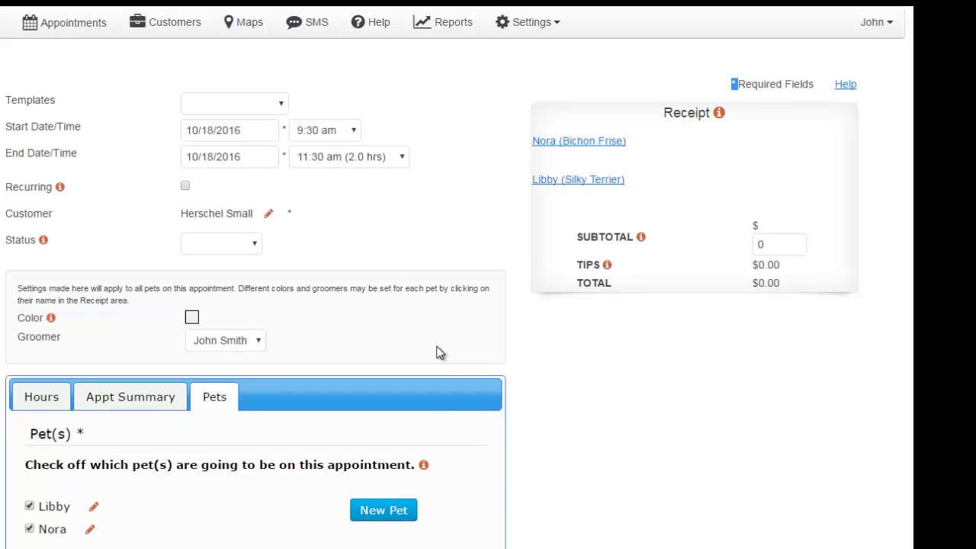
{"action": "left_click", "coordinate": [270, 107]}
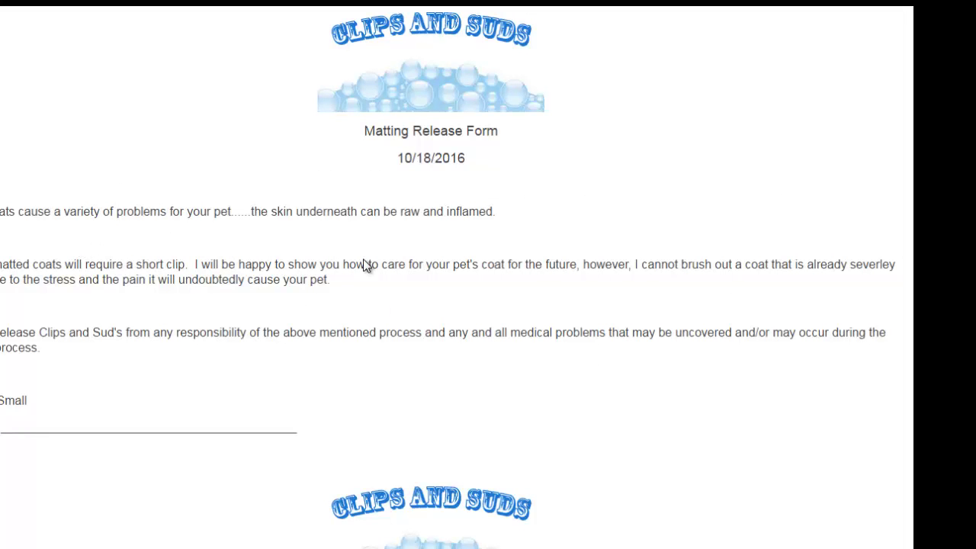
{"action": "scroll", "coordinate": [393, 279], "scroll_direction": "up", "scroll_amount": 1}
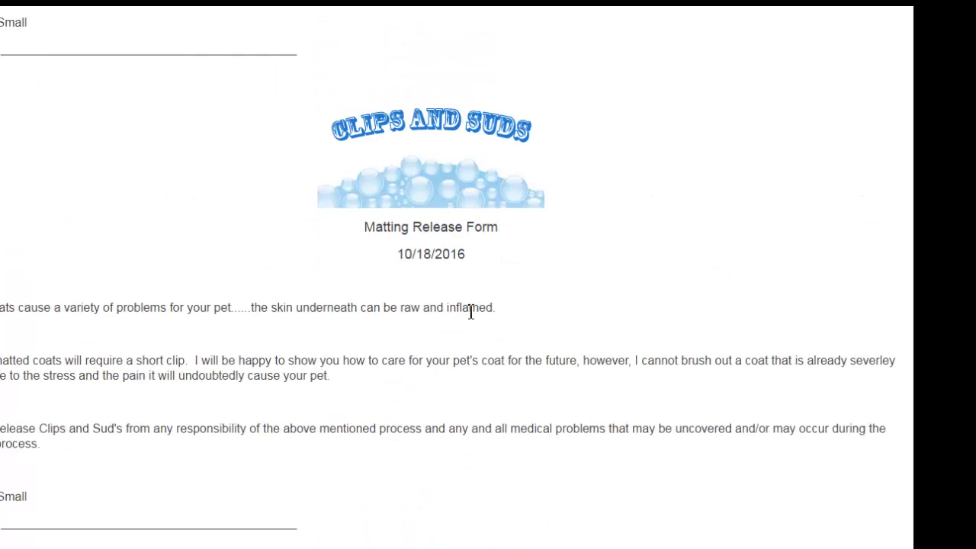